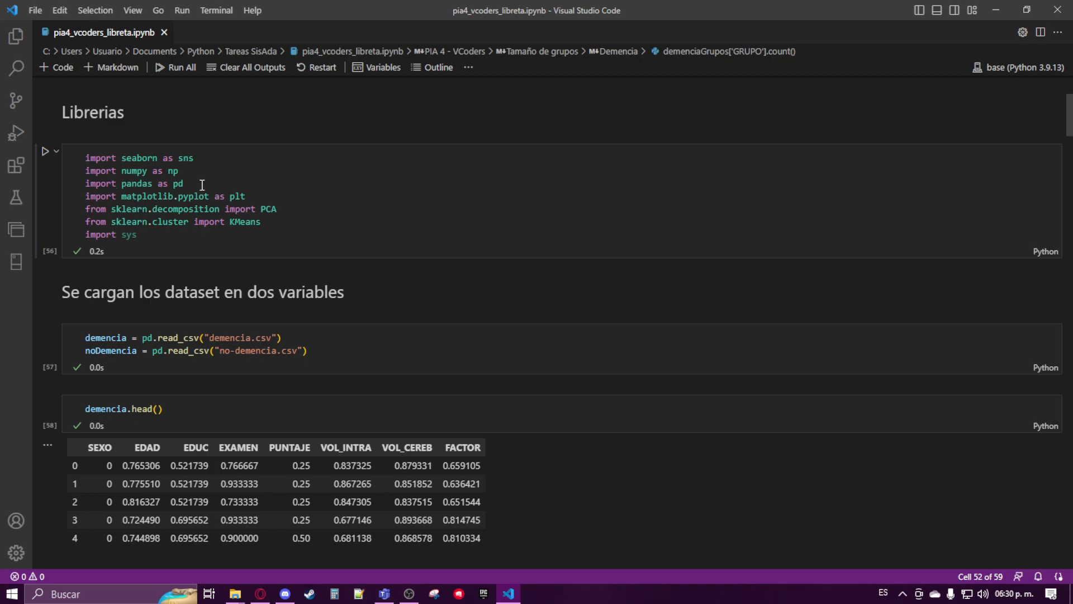
- Review the library imports, the loading of demencia.csv and no-demencia.csv, and the first rows of both datasets
{"action": "mouse_move", "coordinate": [182, 202]}
{"action": "scroll", "coordinate": [598, 246], "scroll_direction": "down", "scroll_amount": 5}
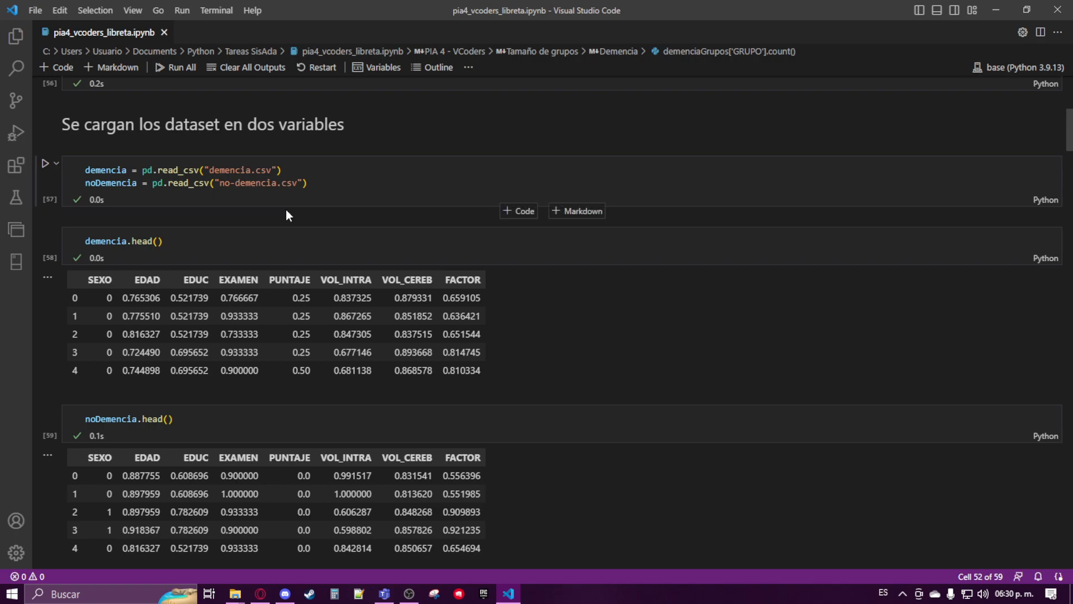
{"action": "scroll", "coordinate": [569, 327], "scroll_direction": "down", "scroll_amount": 2}
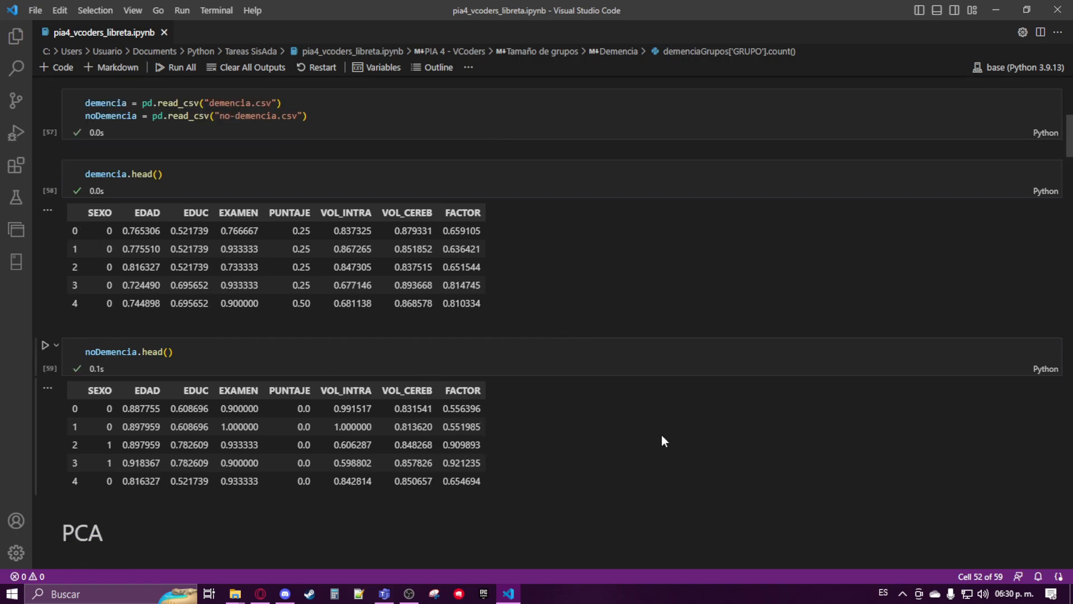
- Examine the PCA section: the component configuration, the numpy print option, the matrix conversion and the transformation of both datasets
{"action": "scroll", "coordinate": [664, 440], "scroll_direction": "down", "scroll_amount": 4}
{"action": "scroll", "coordinate": [662, 434], "scroll_direction": "down", "scroll_amount": 3}
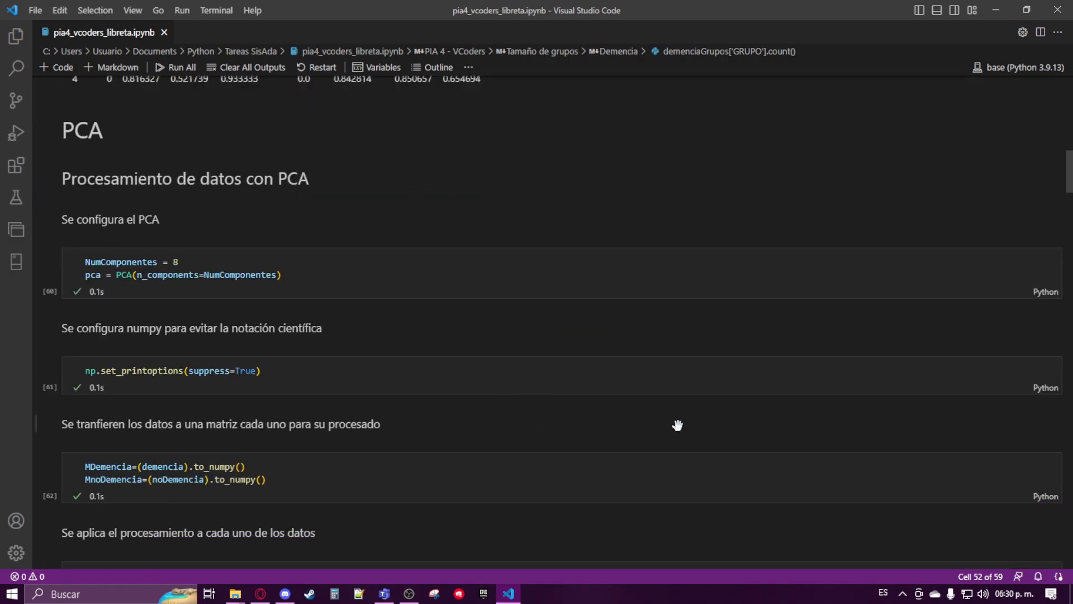
{"action": "scroll", "coordinate": [677, 425], "scroll_direction": "down", "scroll_amount": 1}
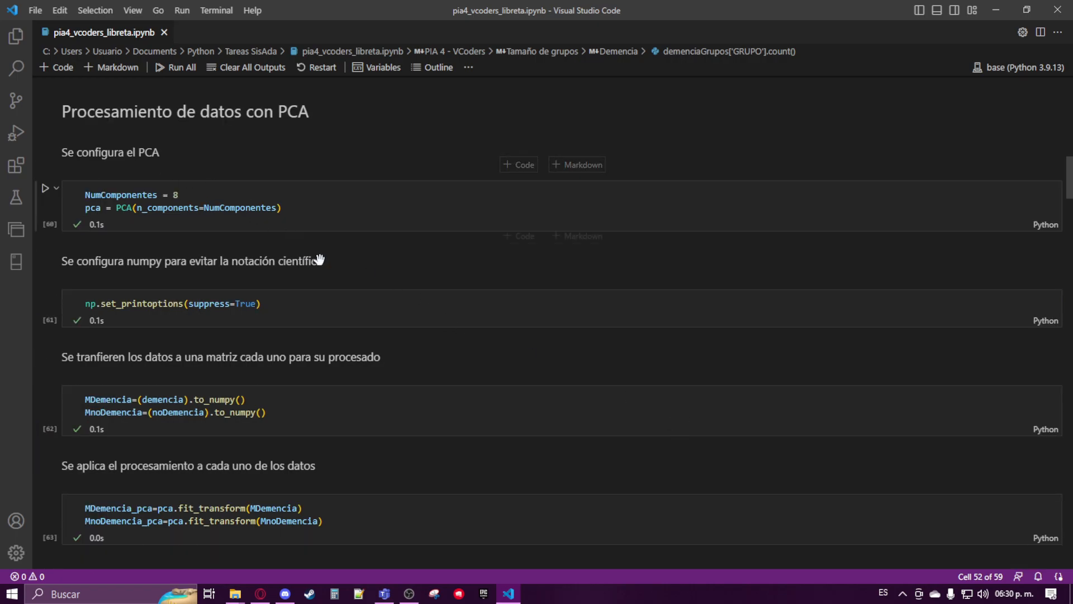
{"action": "scroll", "coordinate": [357, 279], "scroll_direction": "down", "scroll_amount": 1}
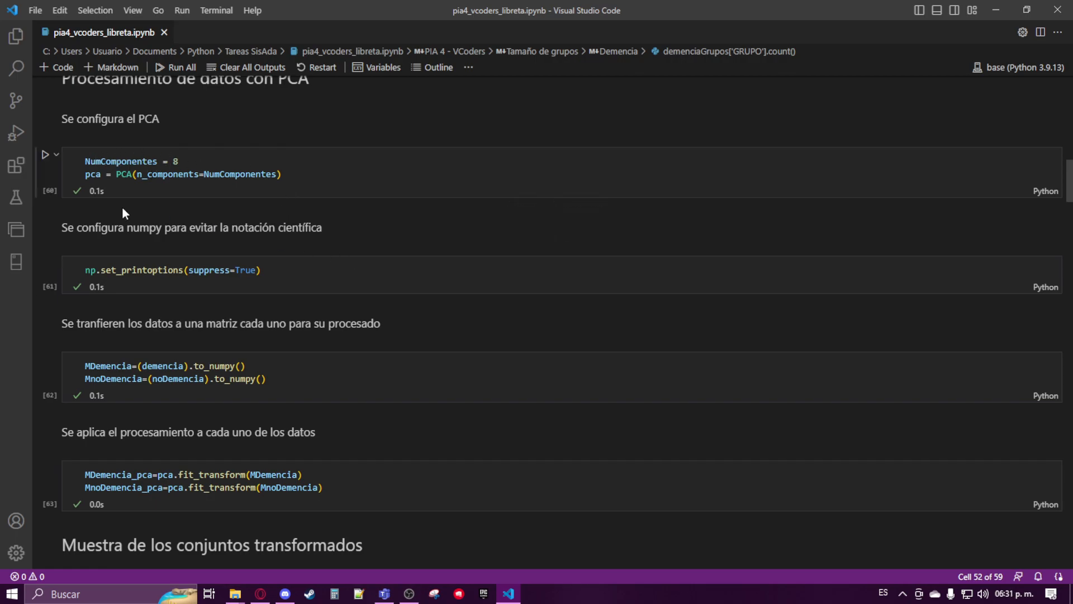
{"action": "scroll", "coordinate": [383, 239], "scroll_direction": "down", "scroll_amount": 2}
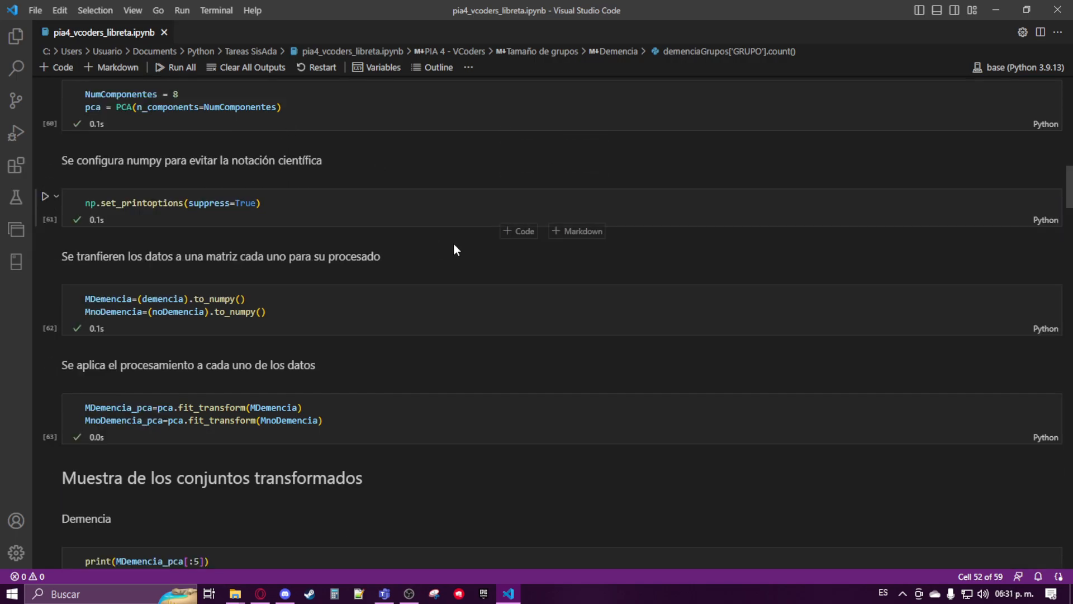
{"action": "scroll", "coordinate": [451, 245], "scroll_direction": "down", "scroll_amount": 1}
{"action": "scroll", "coordinate": [422, 258], "scroll_direction": "down", "scroll_amount": 2}
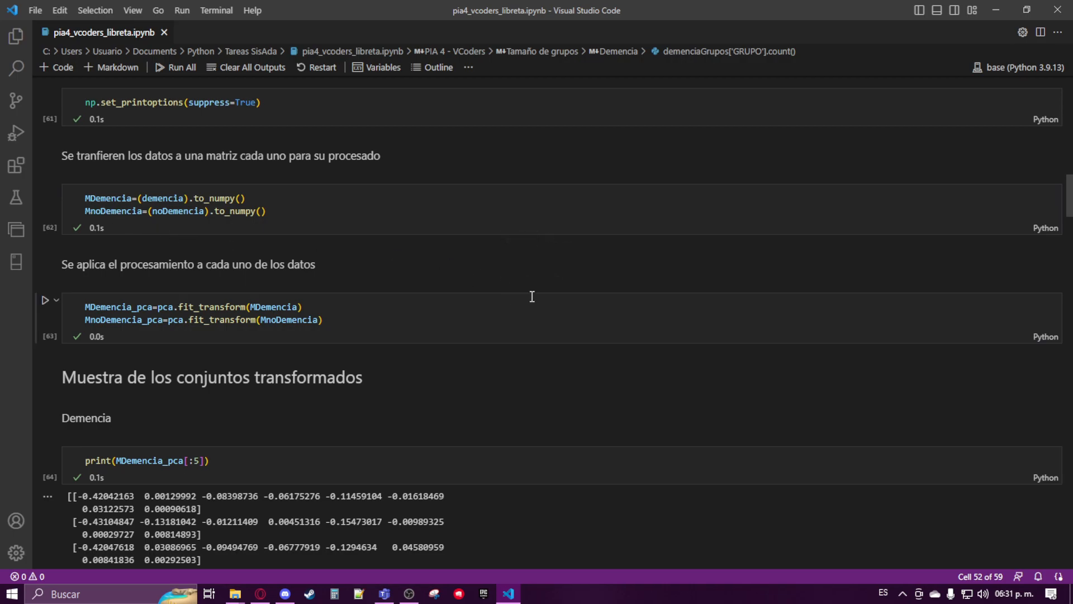
{"action": "scroll", "coordinate": [551, 316], "scroll_direction": "down", "scroll_amount": 1}
- Inspect the first five PCA-transformed rows of the dementia and non-dementia sets, highlighting each printed array
{"action": "scroll", "coordinate": [551, 318], "scroll_direction": "down", "scroll_amount": 2}
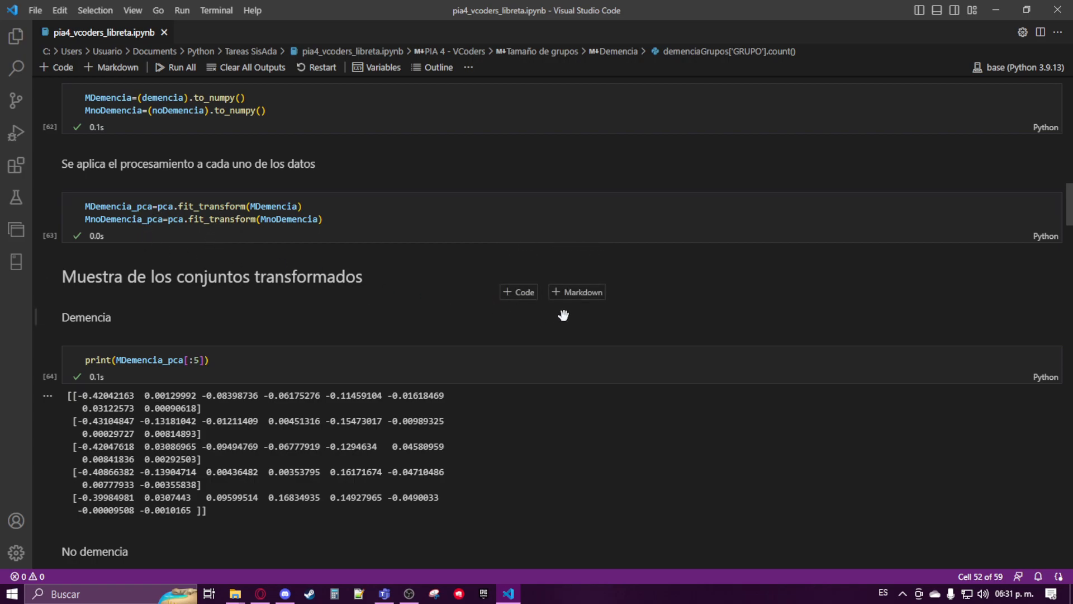
{"action": "scroll", "coordinate": [659, 313], "scroll_direction": "down", "scroll_amount": 6}
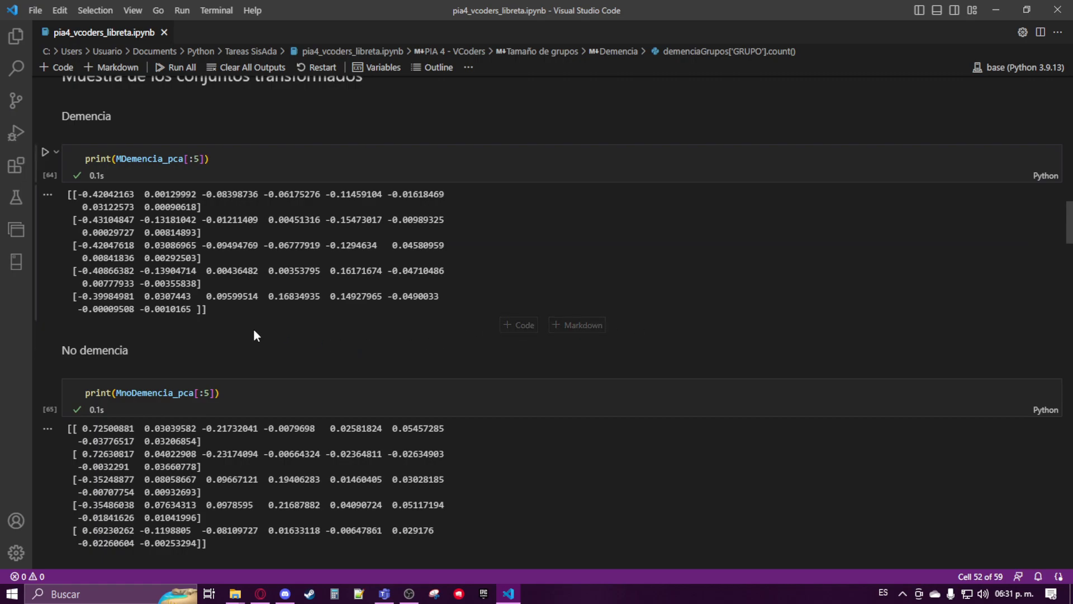
{"action": "left_click_drag", "start_coordinate": [212, 310], "coordinate": [66, 193]}
{"action": "left_click_drag", "start_coordinate": [216, 545], "coordinate": [61, 434]}
{"action": "left_click", "coordinate": [578, 491]}
- Review the K-means configuration, its application to both PCA datasets, and the first 10 labels of each clustering
{"action": "scroll", "coordinate": [630, 451], "scroll_direction": "down", "scroll_amount": 8}
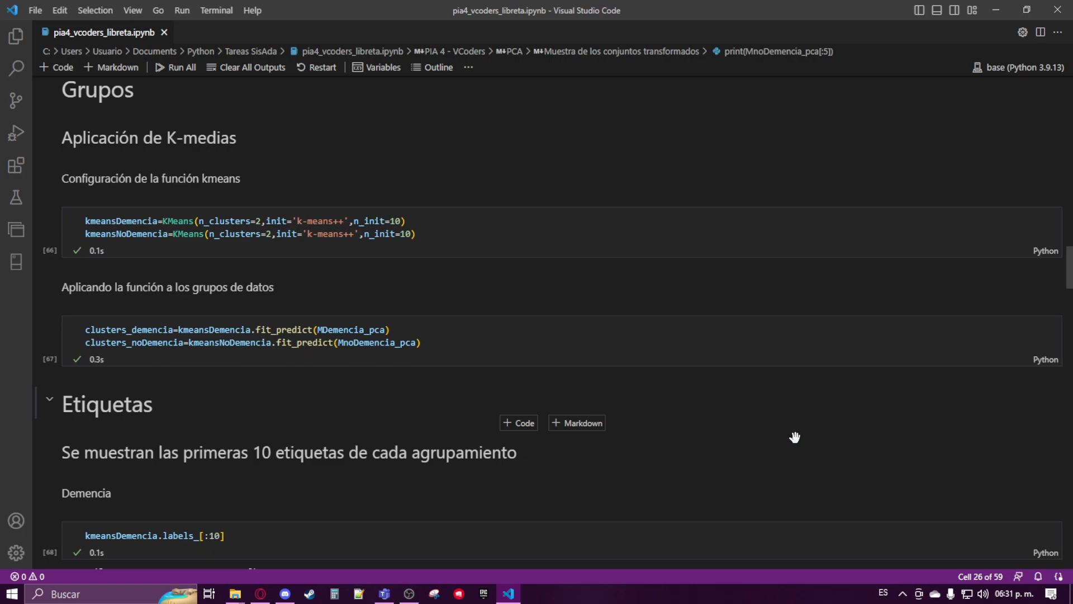
{"action": "scroll", "coordinate": [794, 435], "scroll_direction": "down", "scroll_amount": 2}
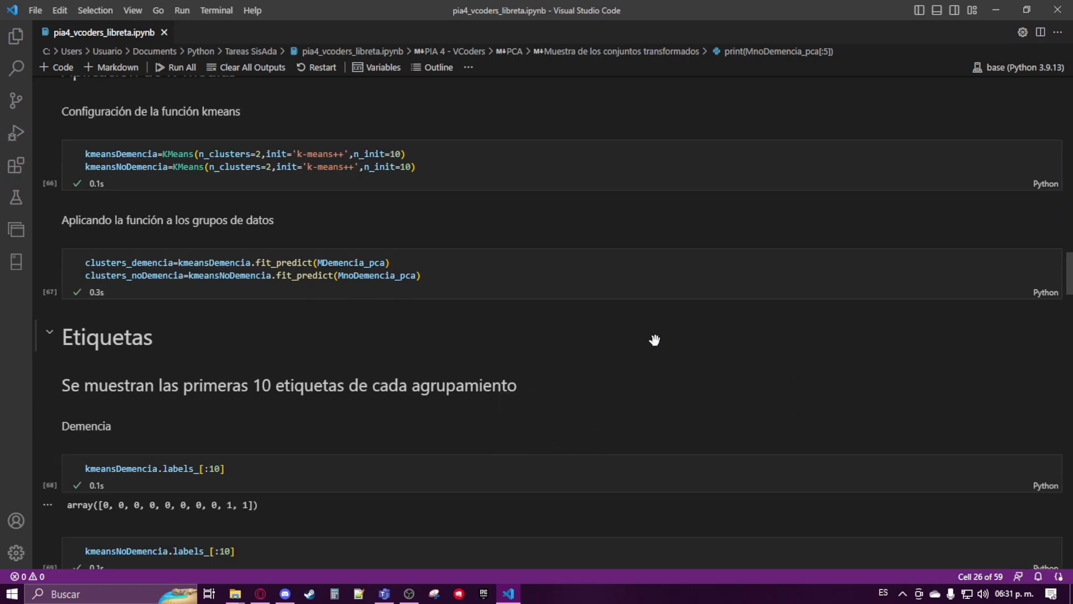
{"action": "left_click", "coordinate": [87, 153]}
{"action": "mouse_move", "coordinate": [513, 236]}
{"action": "mouse_move", "coordinate": [524, 401]}
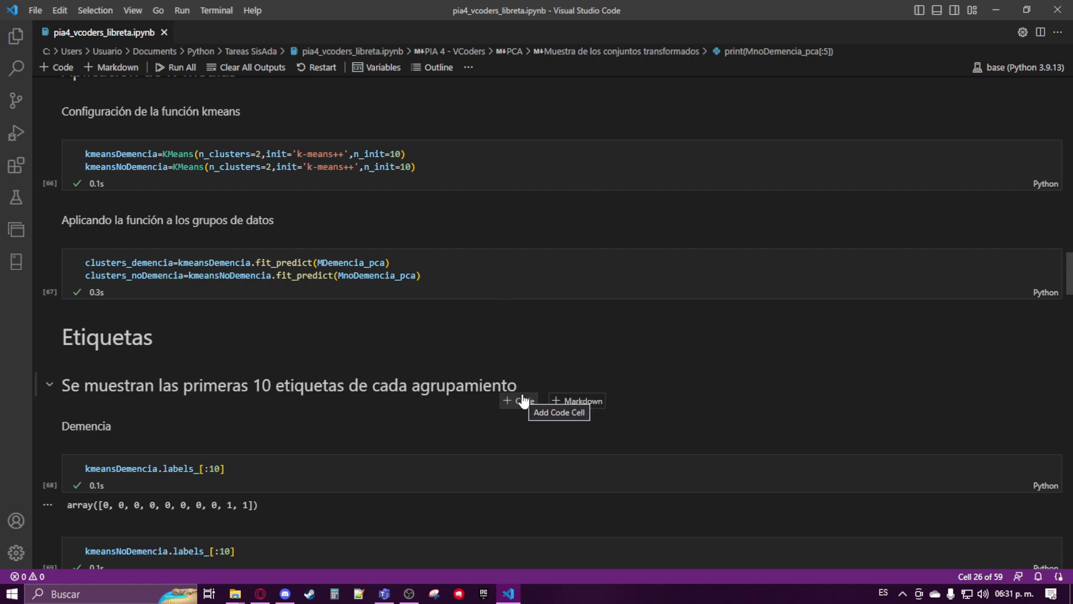
{"action": "mouse_move", "coordinate": [448, 349]}
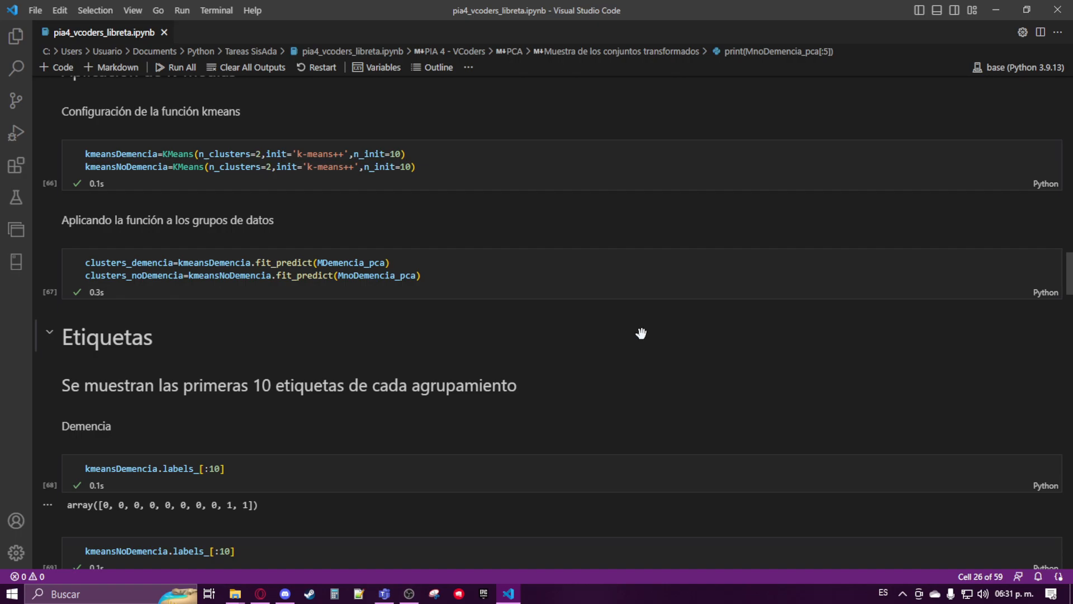
{"action": "scroll", "coordinate": [641, 334], "scroll_direction": "down", "scroll_amount": 3}
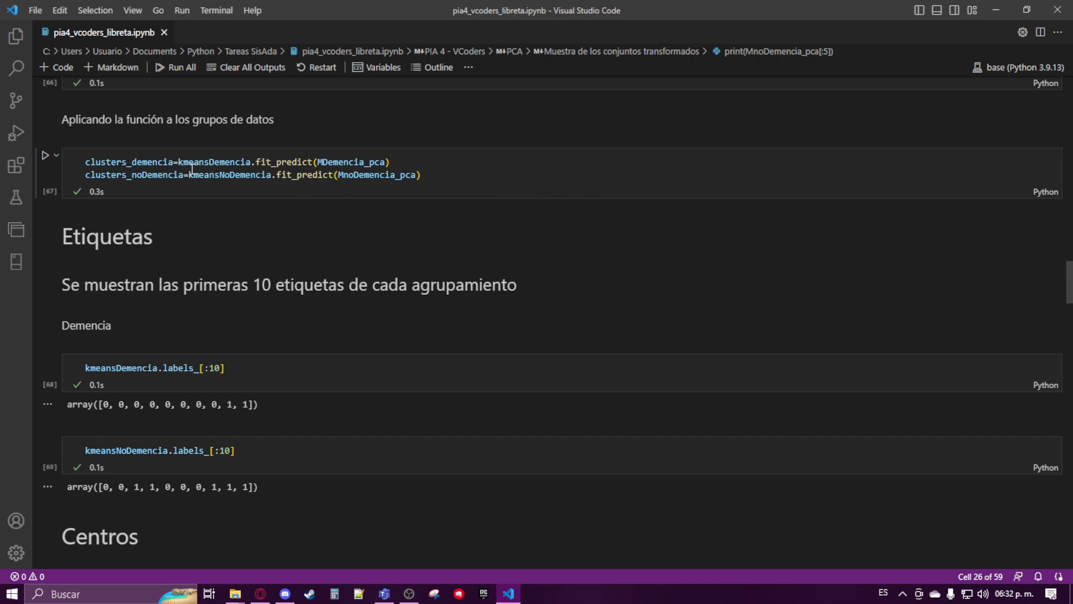
{"action": "scroll", "coordinate": [347, 221], "scroll_direction": "up", "scroll_amount": 3}
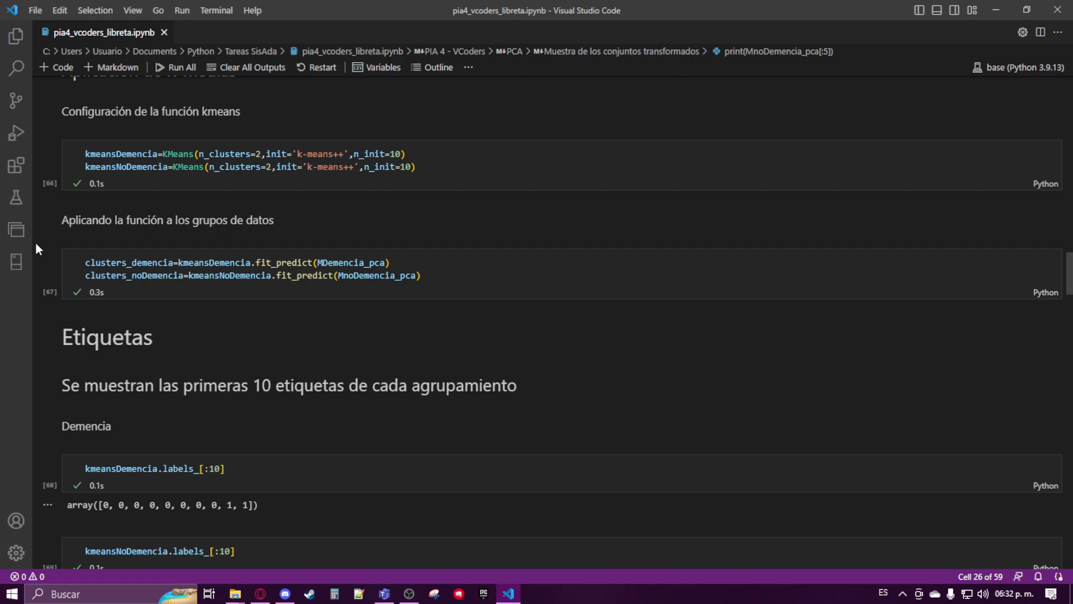
{"action": "scroll", "coordinate": [724, 361], "scroll_direction": "down", "scroll_amount": 2}
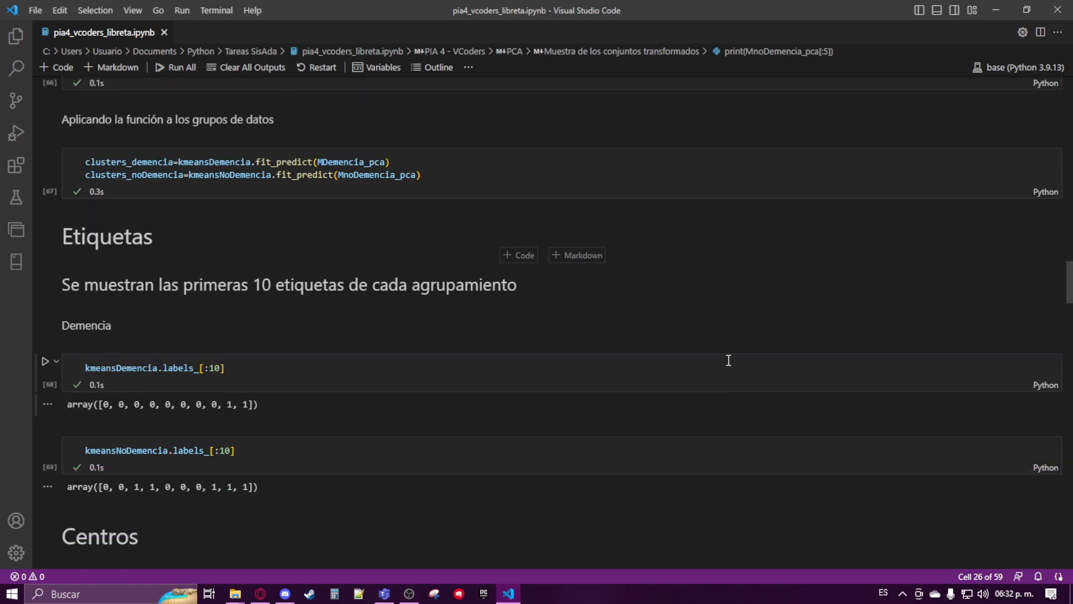
{"action": "scroll", "coordinate": [725, 361], "scroll_direction": "down", "scroll_amount": 1}
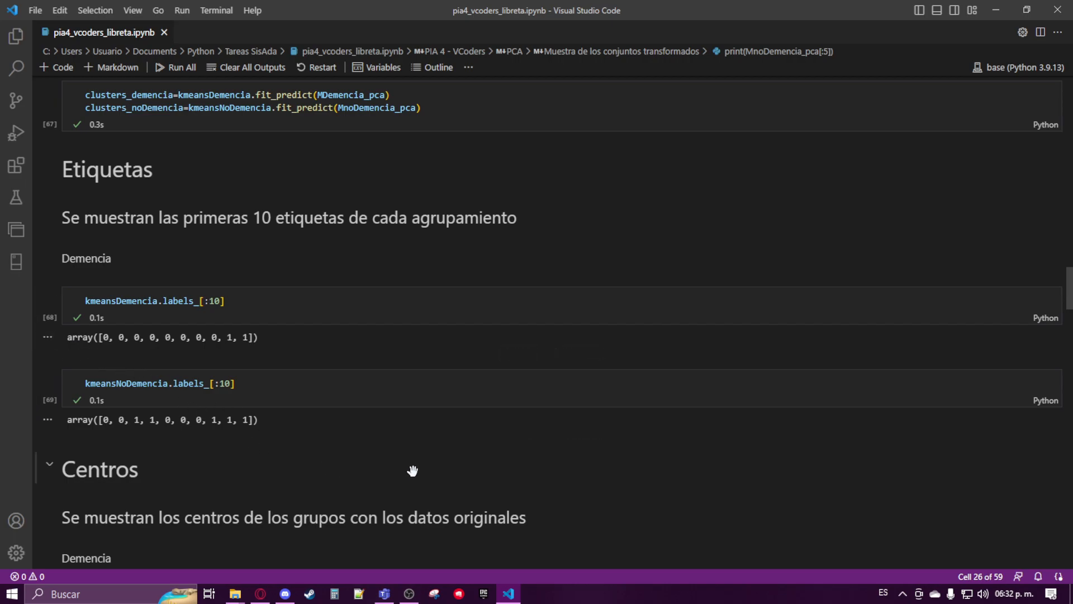
- Examine the dementia data grouped by GRUPO and highlight its cluster centers array
{"action": "scroll", "coordinate": [775, 464], "scroll_direction": "down", "scroll_amount": 6}
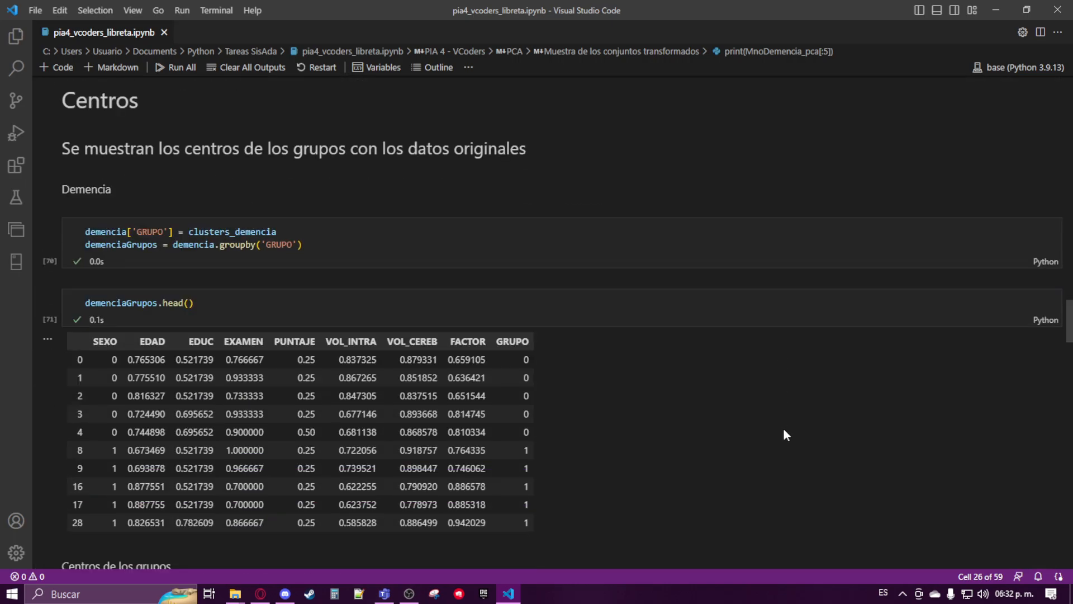
{"action": "scroll", "coordinate": [790, 434], "scroll_direction": "down", "scroll_amount": 1}
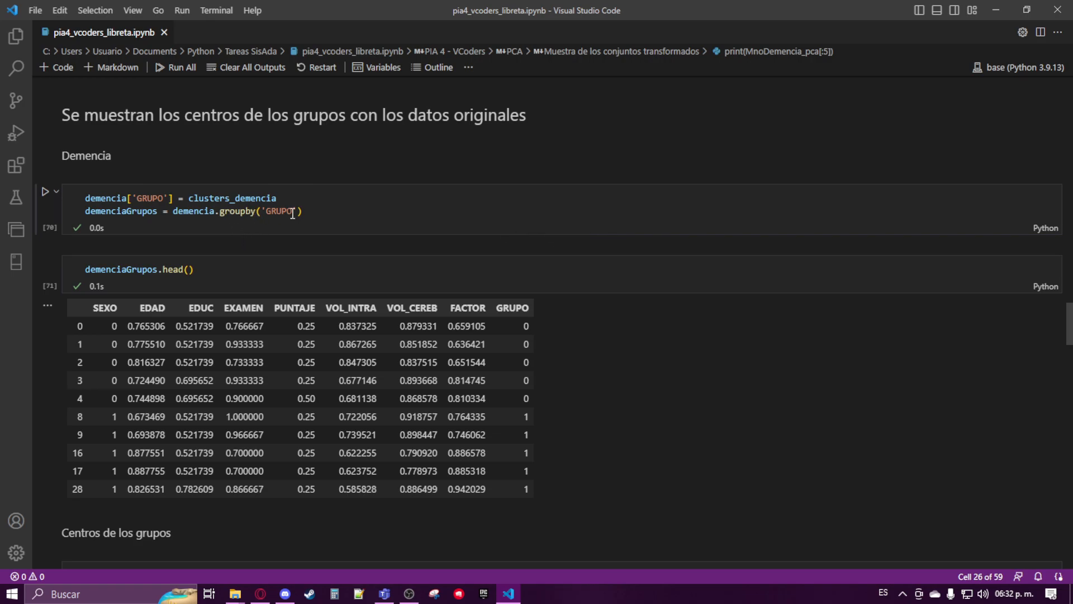
{"action": "left_click", "coordinate": [440, 365]}
{"action": "scroll", "coordinate": [631, 416], "scroll_direction": "down", "scroll_amount": 3}
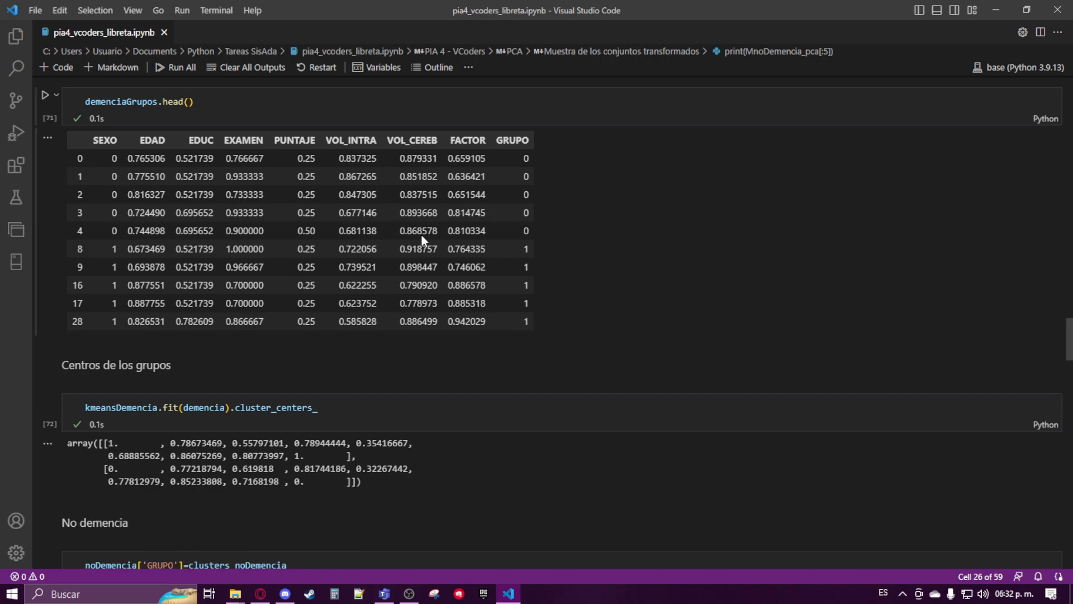
{"action": "scroll", "coordinate": [686, 375], "scroll_direction": "down", "scroll_amount": 4}
{"action": "left_click", "coordinate": [132, 186]}
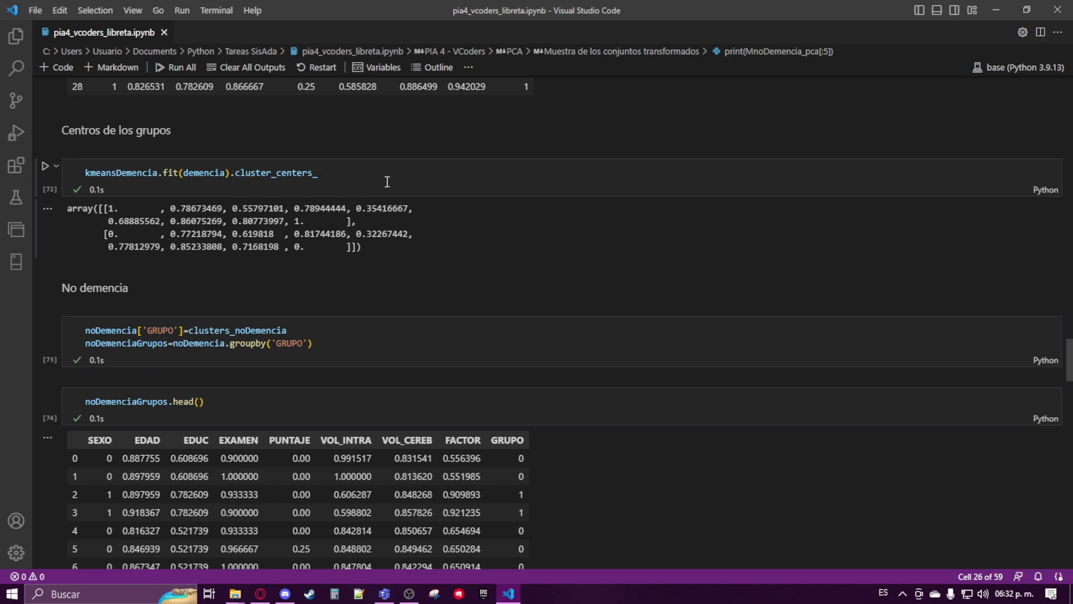
{"action": "left_click_drag", "start_coordinate": [371, 250], "coordinate": [99, 208]}
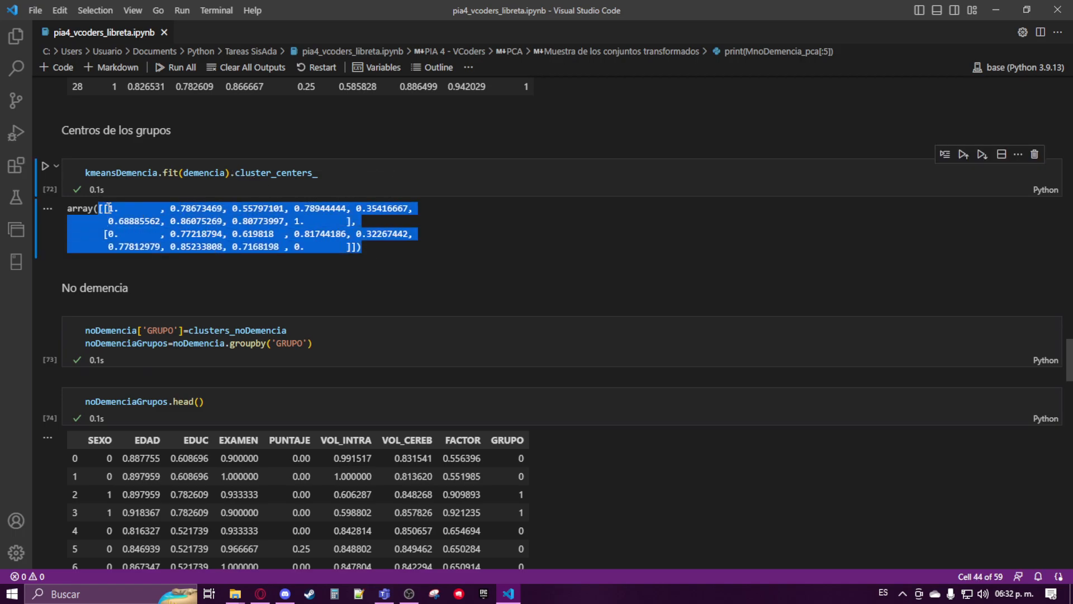
{"action": "left_click", "coordinate": [343, 236]}
- Examine the non-dementia data grouped by GRUPO and highlight each of its two cluster centers
{"action": "scroll", "coordinate": [440, 307], "scroll_direction": "down", "scroll_amount": 2}
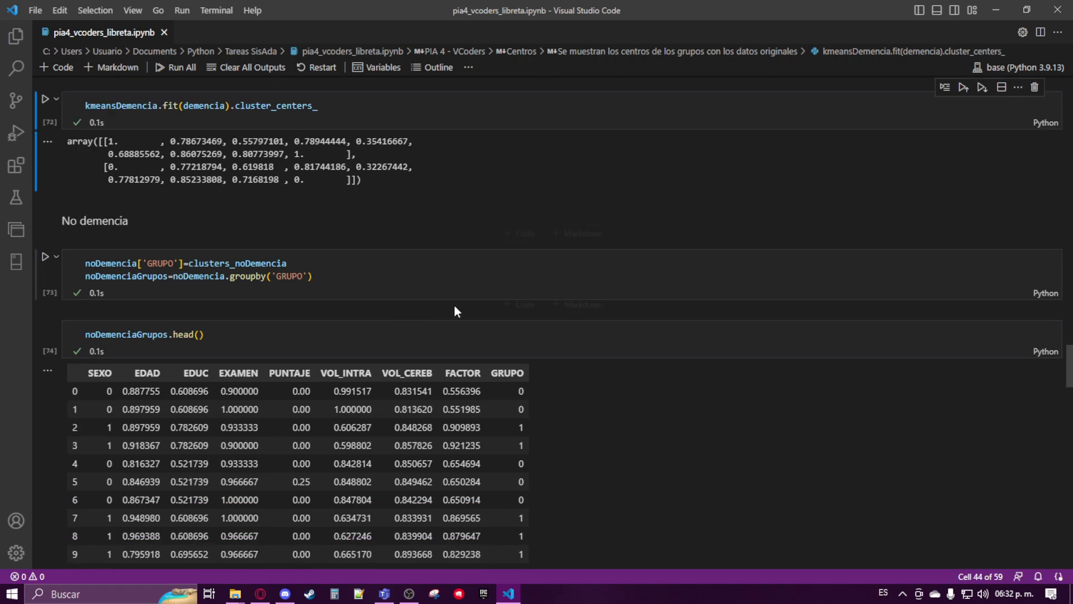
{"action": "scroll", "coordinate": [625, 319], "scroll_direction": "down", "scroll_amount": 1}
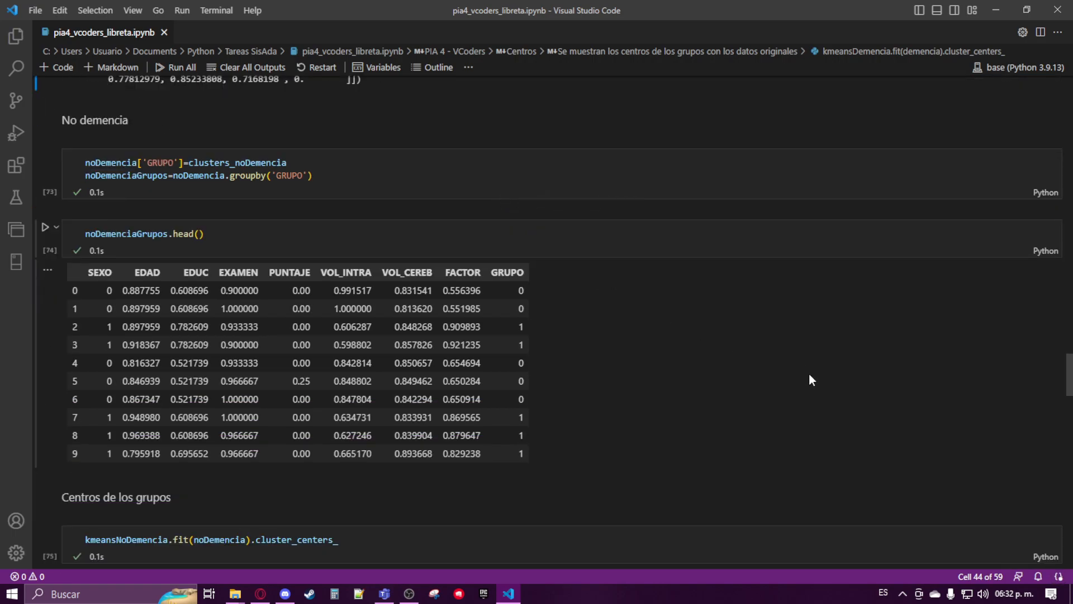
{"action": "scroll", "coordinate": [809, 373], "scroll_direction": "down", "scroll_amount": 2}
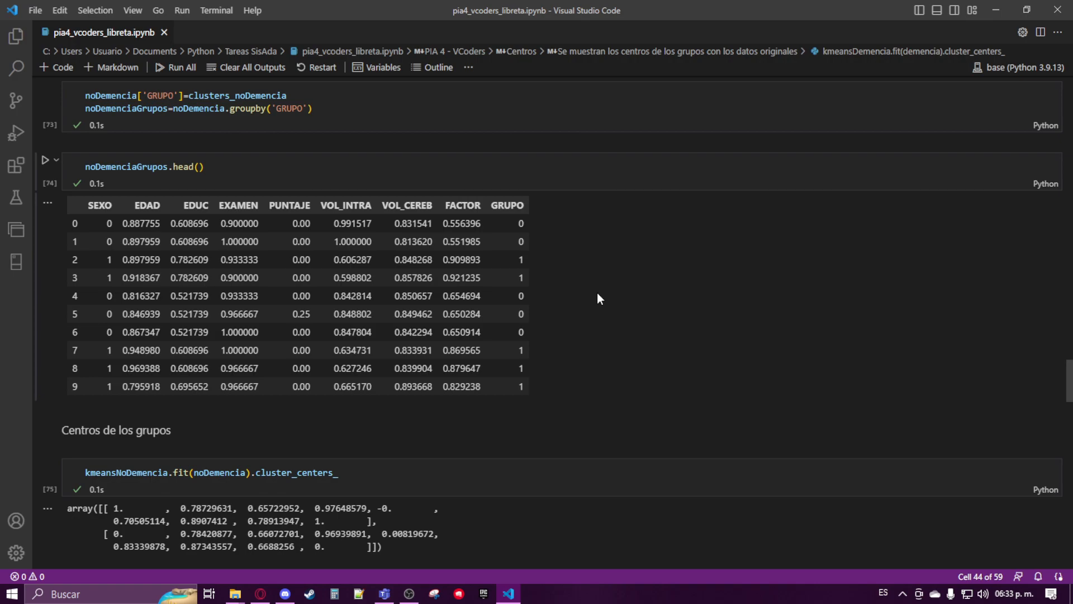
{"action": "scroll", "coordinate": [597, 293], "scroll_direction": "down", "scroll_amount": 5}
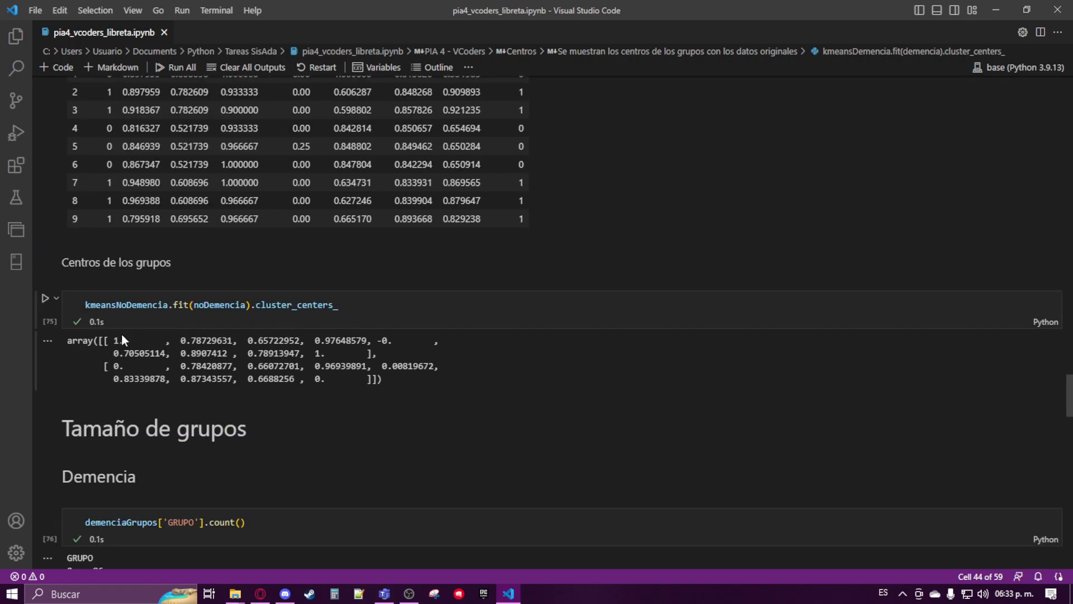
{"action": "left_click_drag", "start_coordinate": [104, 339], "coordinate": [373, 356]}
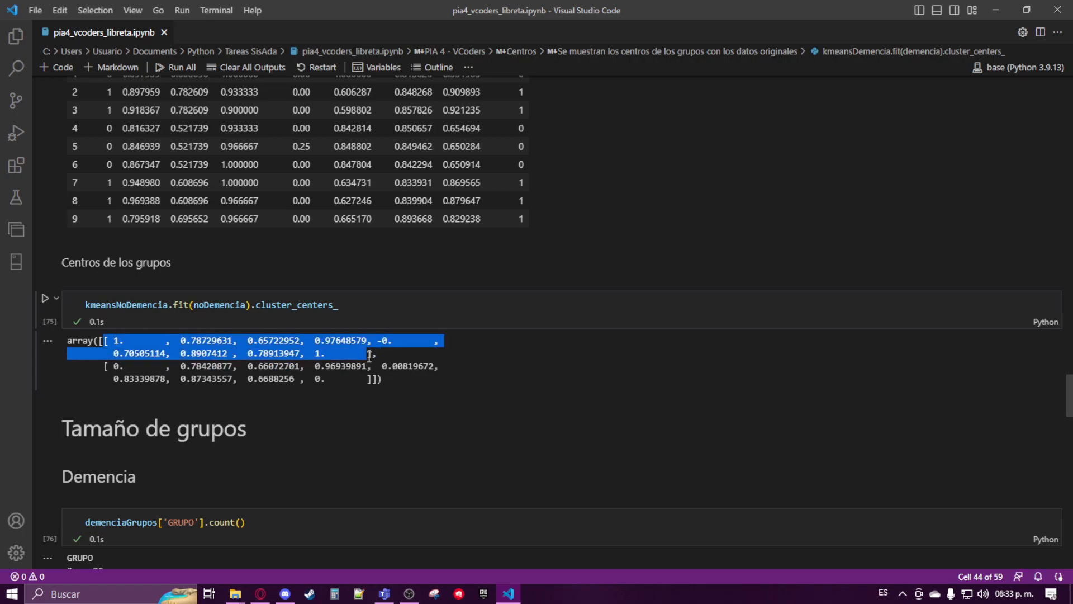
{"action": "left_click_drag", "start_coordinate": [99, 366], "coordinate": [338, 391]}
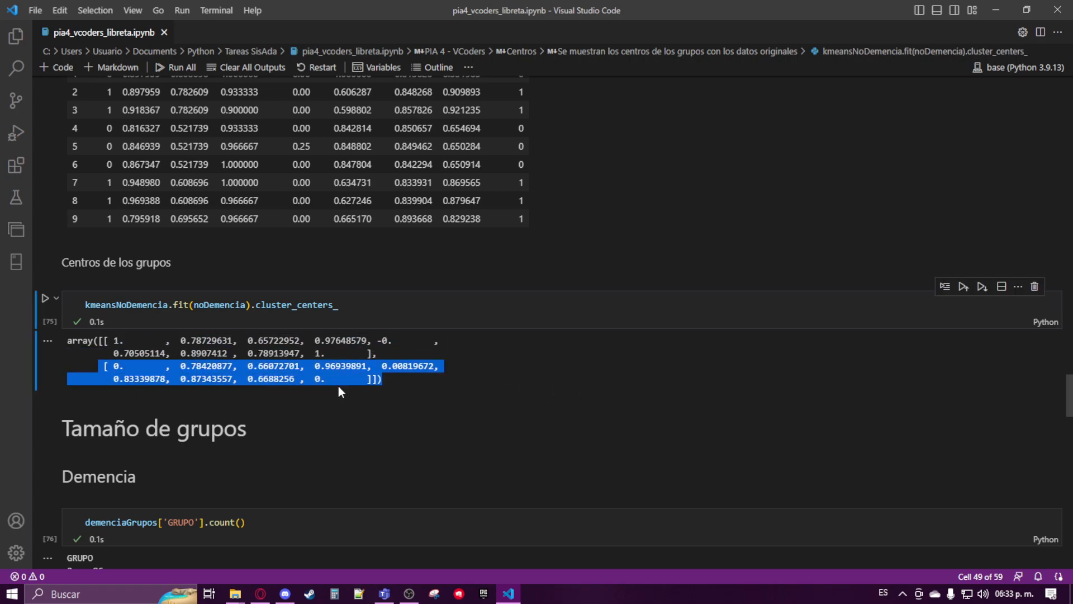
{"action": "left_click", "coordinate": [472, 385]}
- Check the group sizes for the dementia and non-dementia sets, highlighting the counts in each output
{"action": "scroll", "coordinate": [479, 377], "scroll_direction": "down", "scroll_amount": 6}
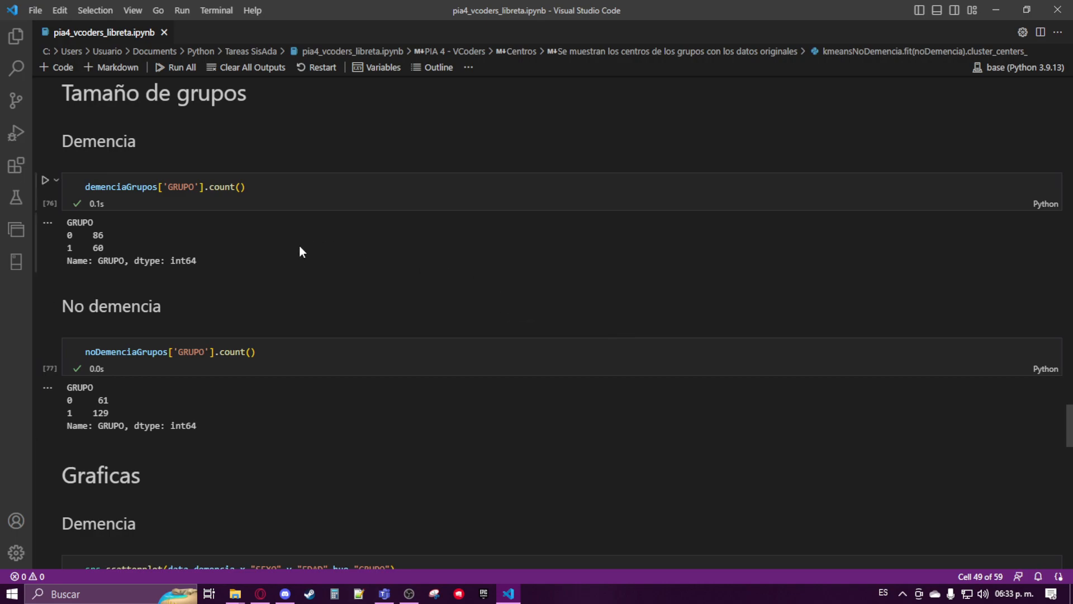
{"action": "left_click_drag", "start_coordinate": [64, 234], "coordinate": [108, 236]}
{"action": "left_click", "coordinate": [109, 236]}
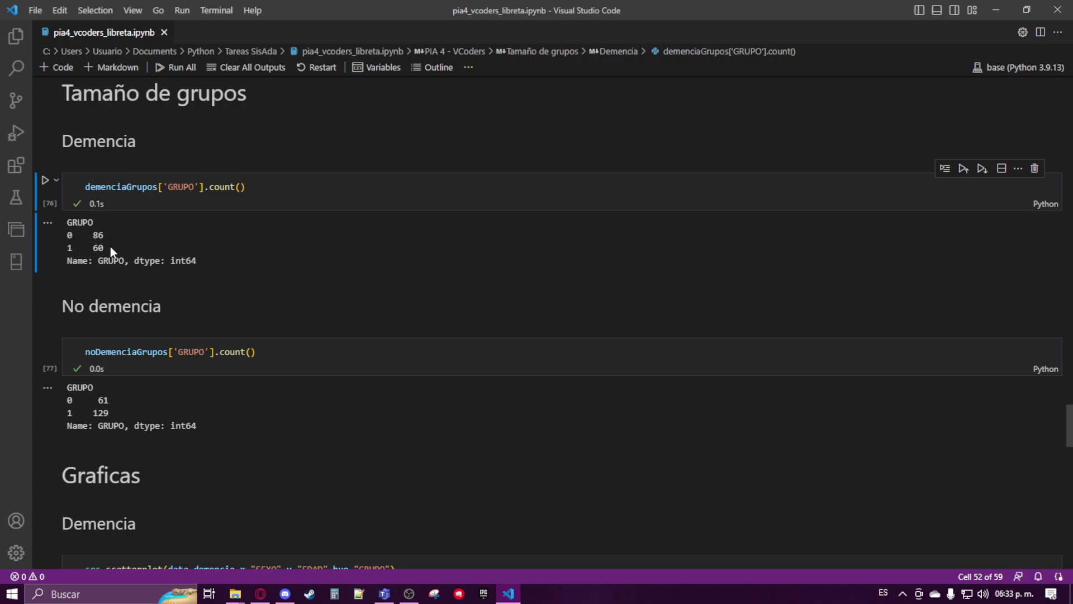
{"action": "scroll", "coordinate": [251, 391], "scroll_direction": "down", "scroll_amount": 1}
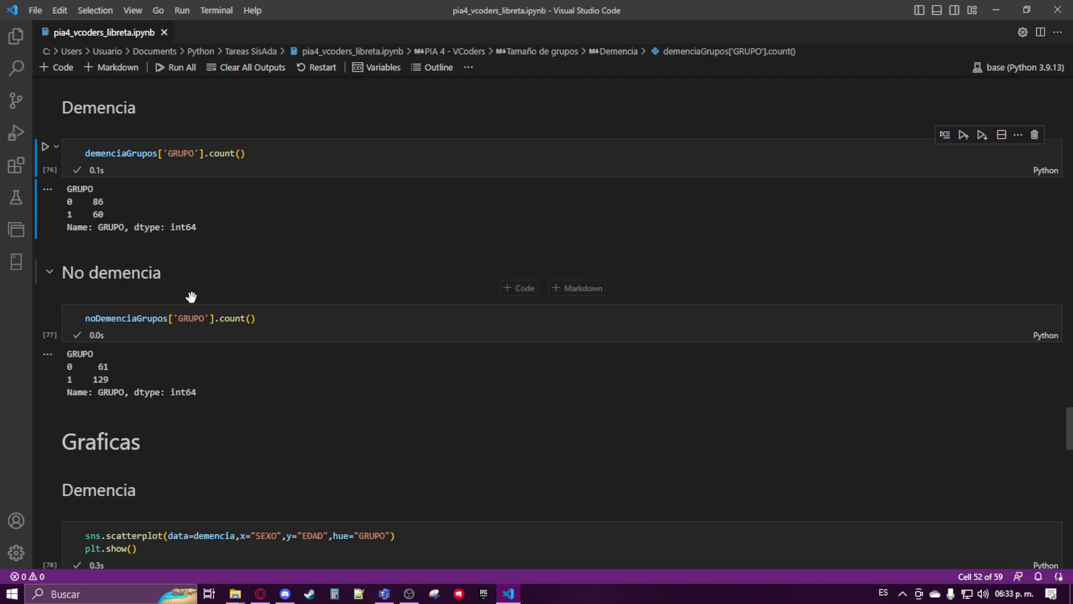
{"action": "left_click_drag", "start_coordinate": [110, 380], "coordinate": [68, 367]}
{"action": "left_click", "coordinate": [135, 387]}
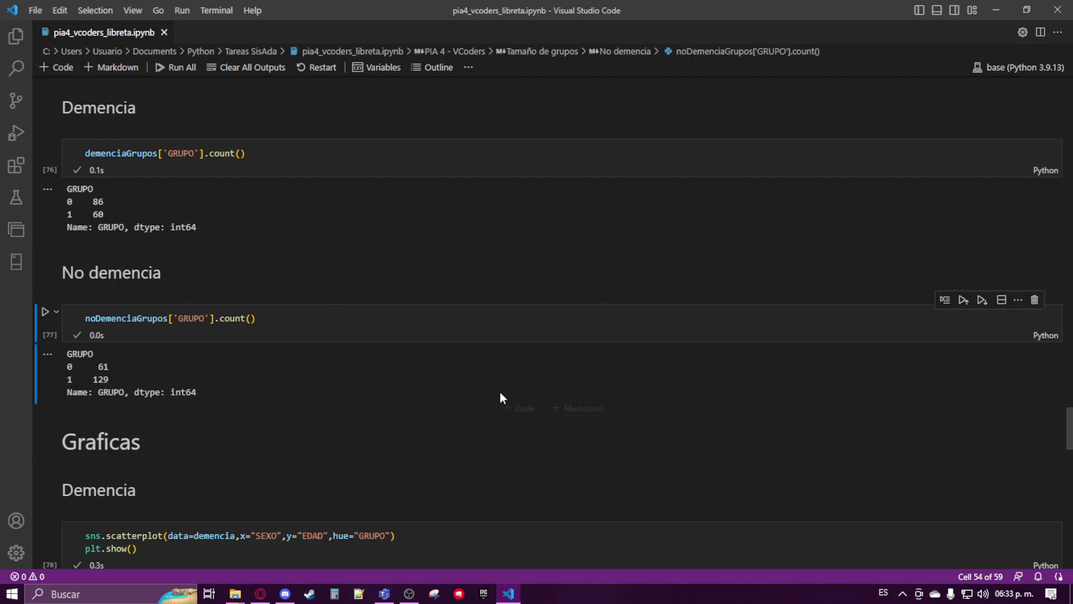
- View the scatter plots of SEXO against EDAD colored by GRUPO for the dementia and non-dementia data
{"action": "scroll", "coordinate": [491, 398], "scroll_direction": "down", "scroll_amount": 8}
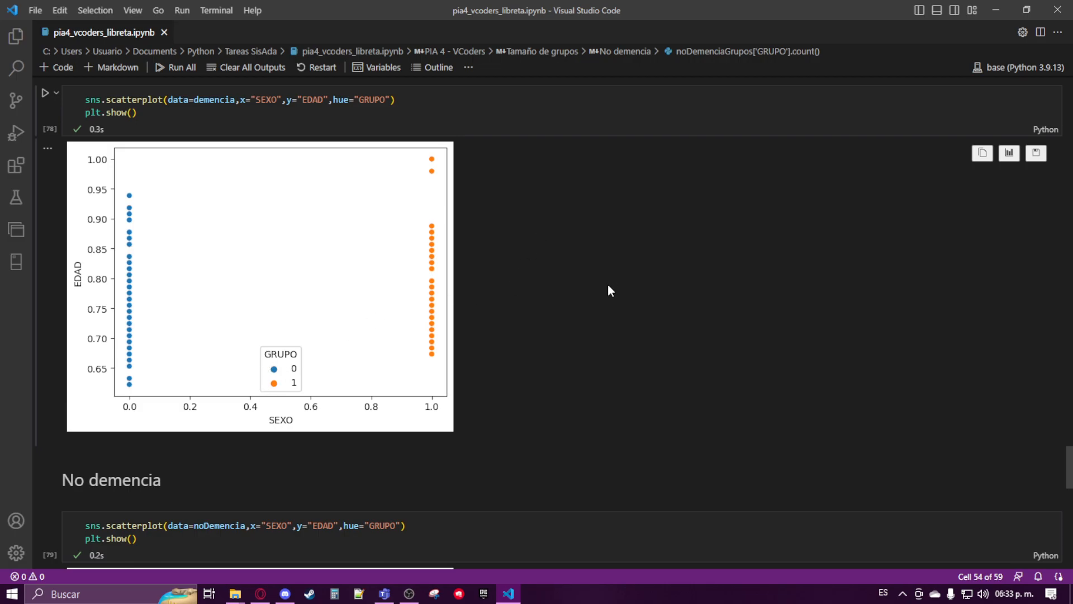
{"action": "scroll", "coordinate": [607, 288], "scroll_direction": "down", "scroll_amount": 6}
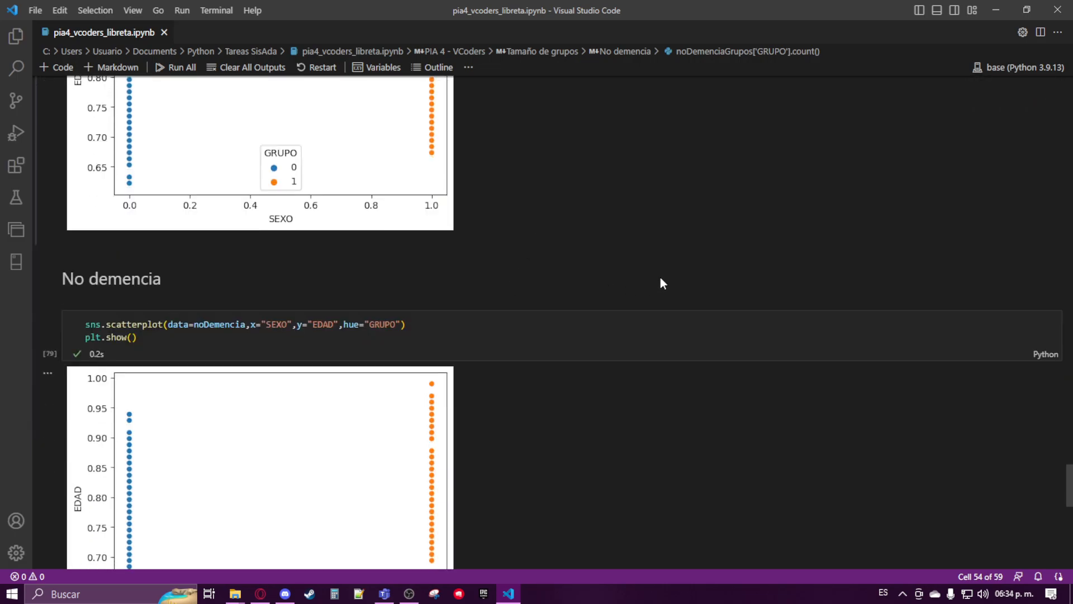
{"action": "scroll", "coordinate": [624, 304], "scroll_direction": "down", "scroll_amount": 1}
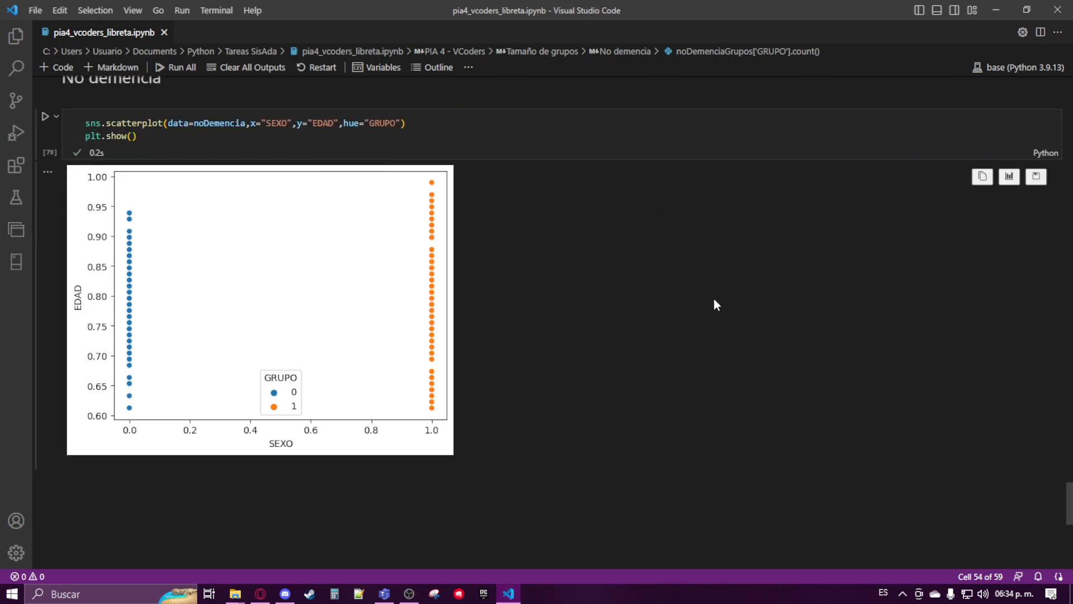